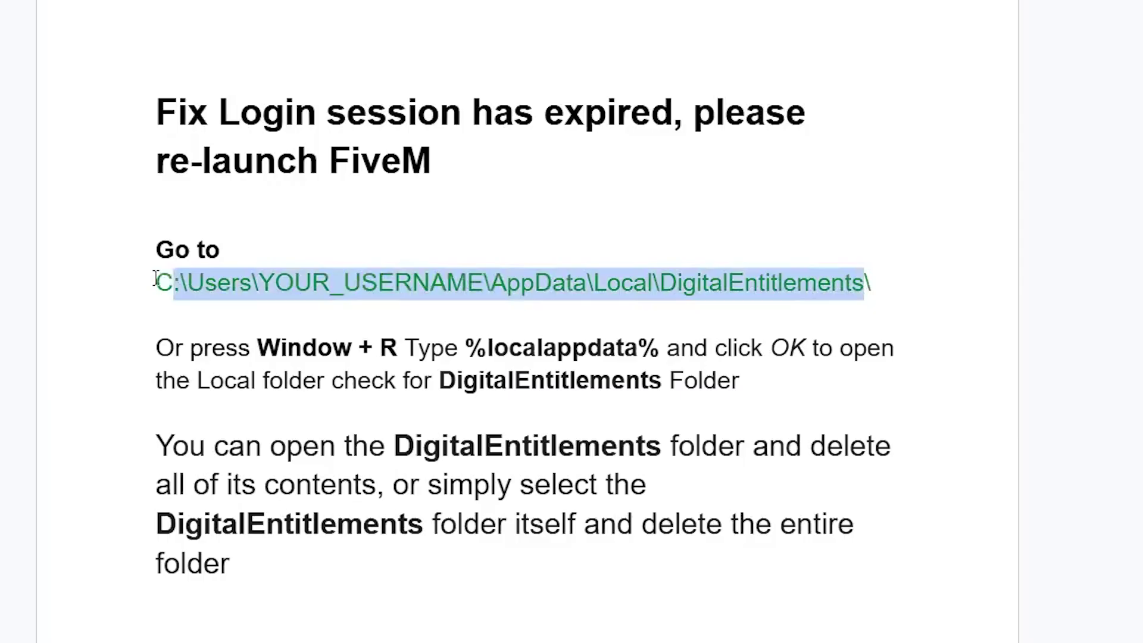
Launch File Explorer, show This PC, and open the Windows-SSD (C:) drive.
{"action": "left_click", "coordinate": [331, 279]}
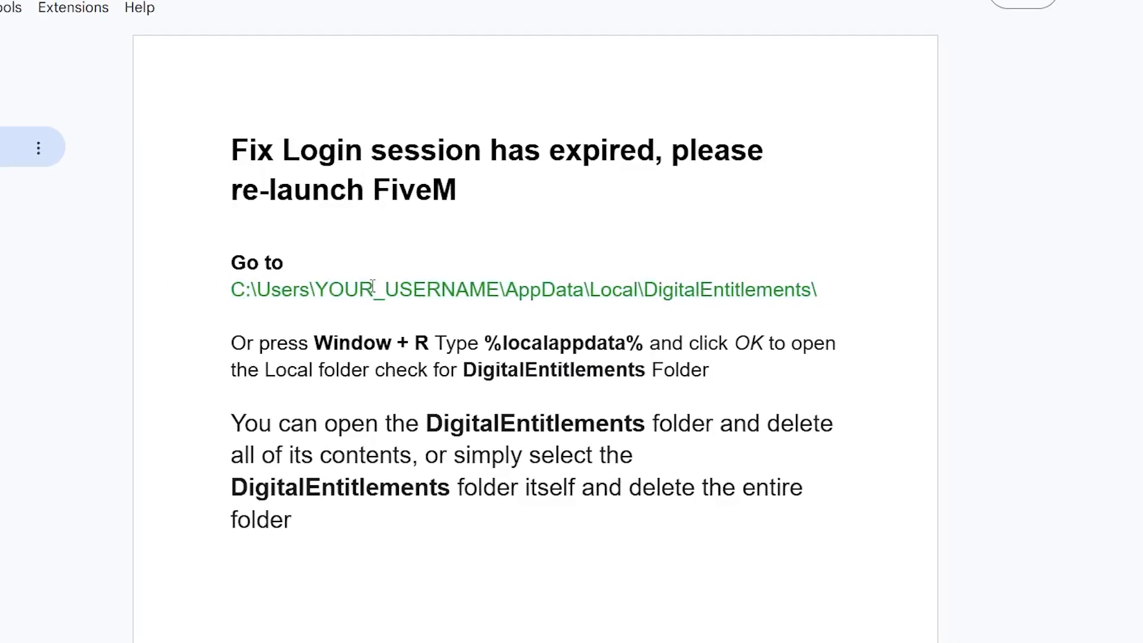
{"action": "key", "text": "super+e"}
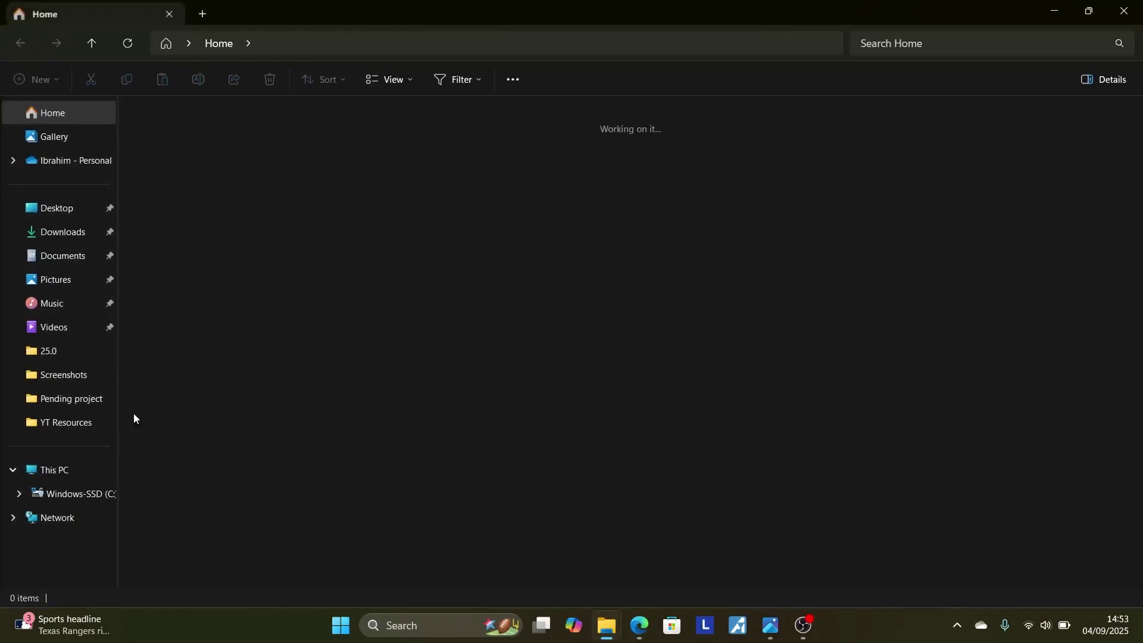
{"action": "left_click", "coordinate": [50, 471]}
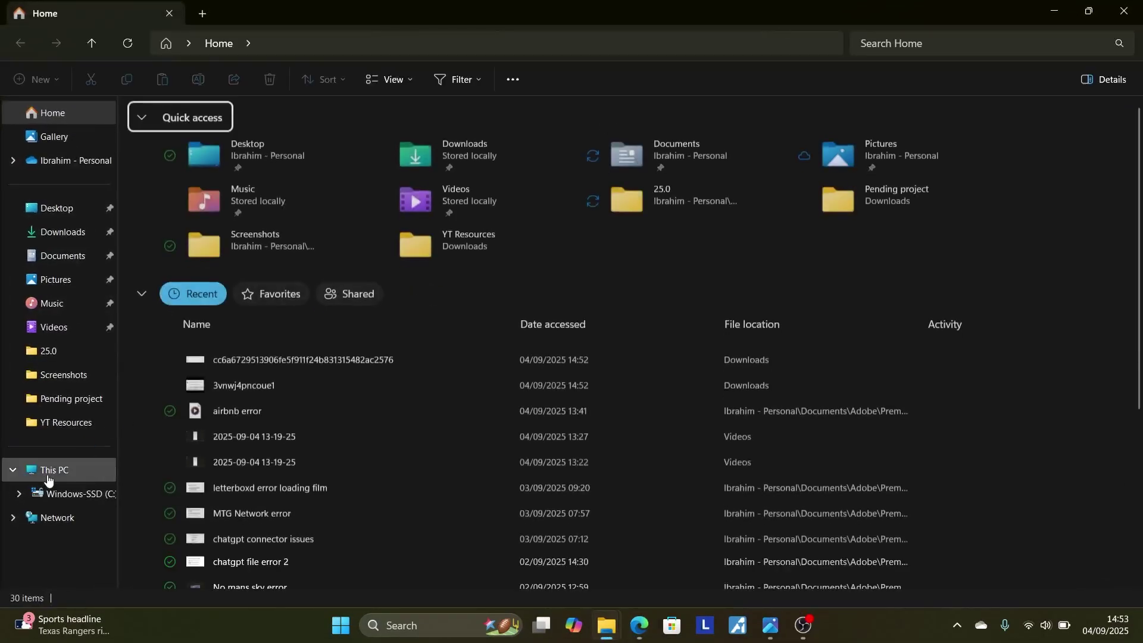
{"action": "left_click", "coordinate": [193, 149]}
{"action": "double_click", "coordinate": [192, 150]}
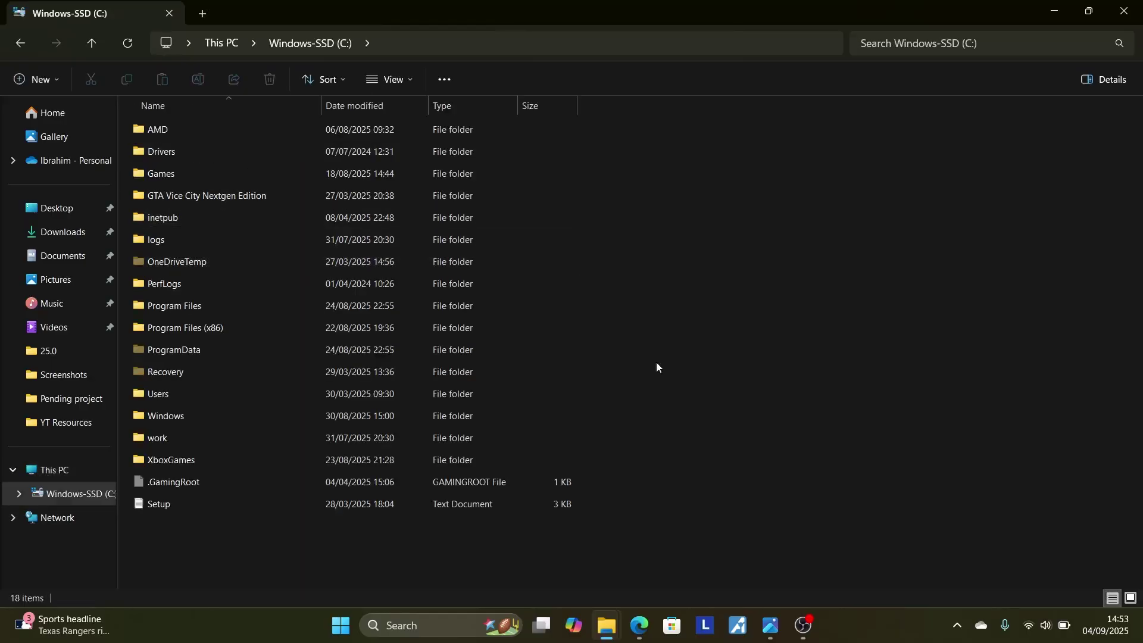
Drill down through Users, the user profile folder, AppData, and into Local.
{"action": "double_click", "coordinate": [273, 392]}
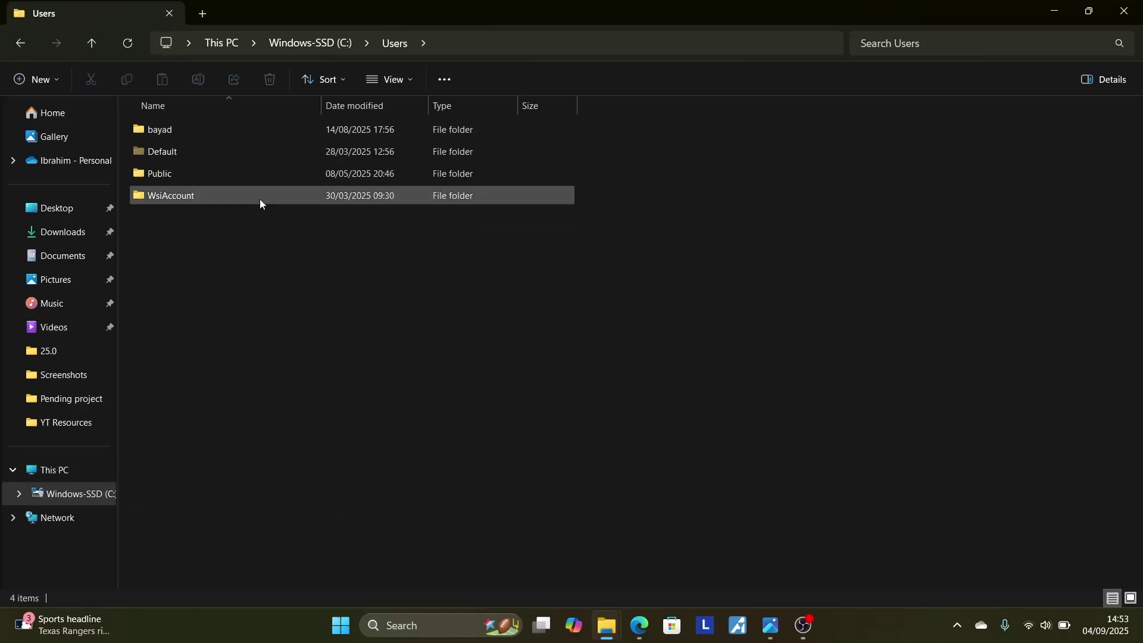
{"action": "left_click", "coordinate": [196, 132]}
{"action": "double_click", "coordinate": [196, 131]}
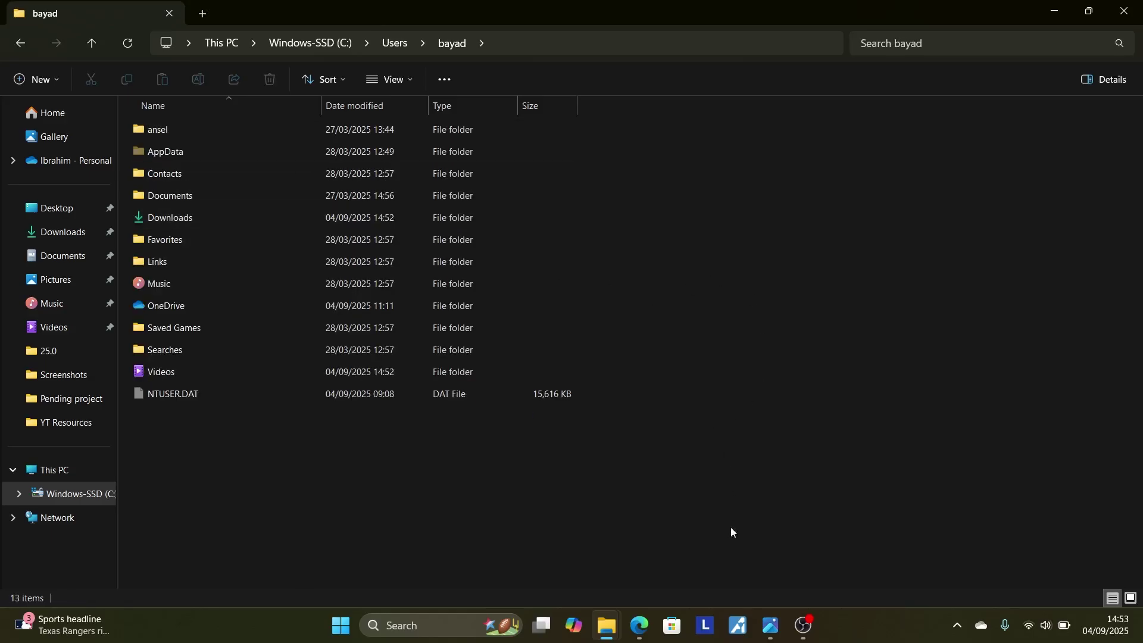
{"action": "double_click", "coordinate": [240, 153]}
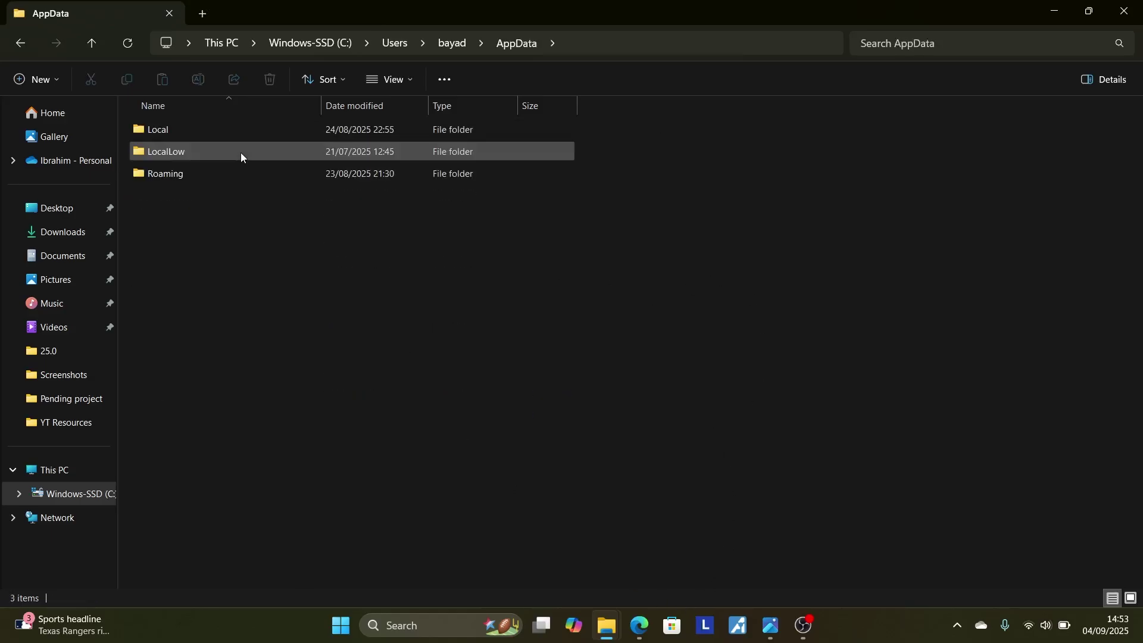
{"action": "double_click", "coordinate": [254, 133]}
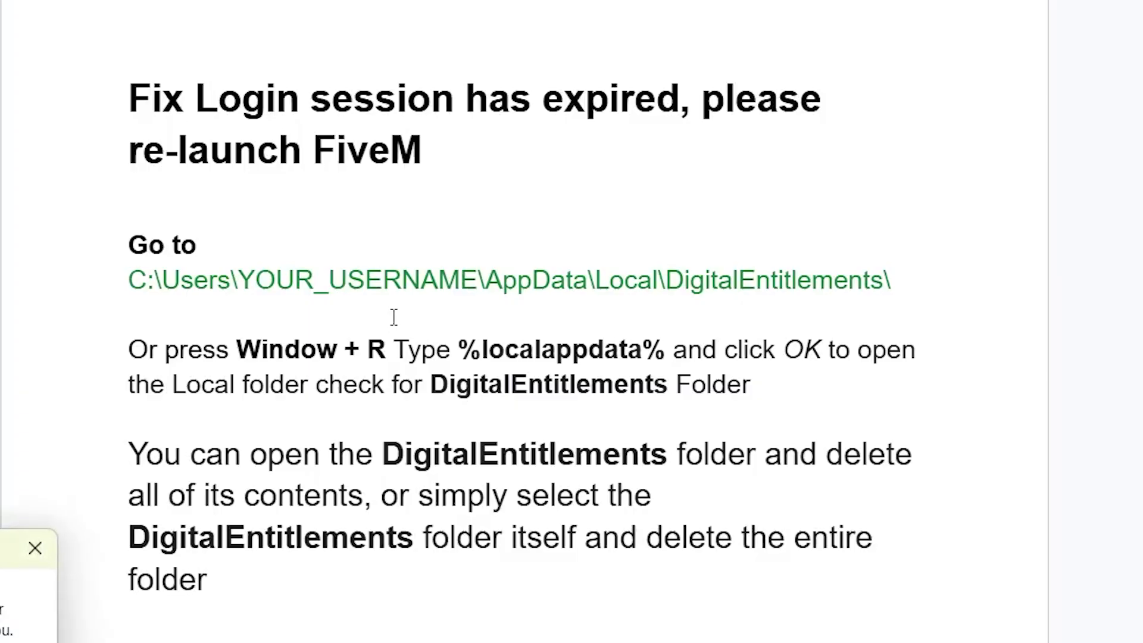
Run %localappdata% from the Run dialog to open the Local AppData folder.
{"action": "left_click", "coordinate": [192, 528]}
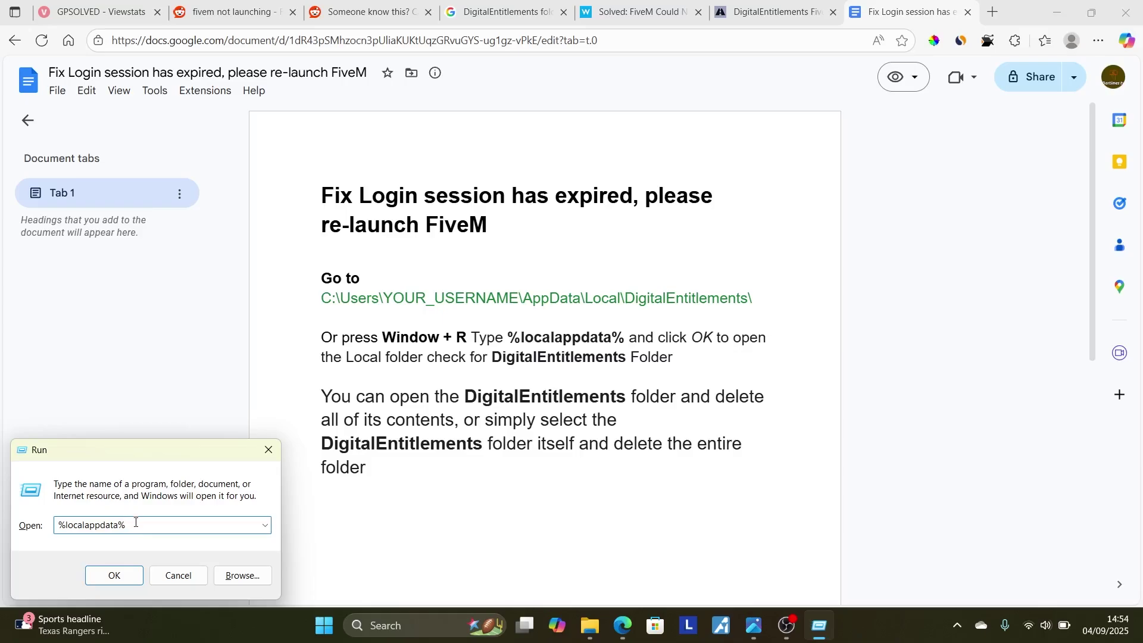
{"action": "left_click", "coordinate": [124, 579]}
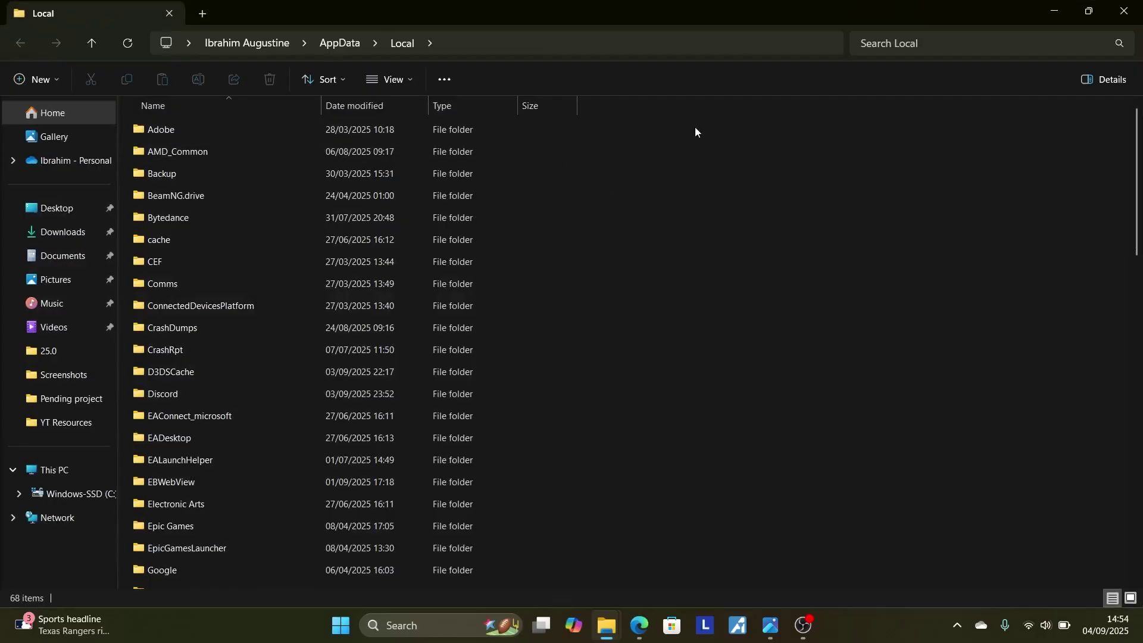
Close the Local folder window to return to the FiveM fix guide in Edge.
{"action": "left_click", "coordinate": [1123, 11]}
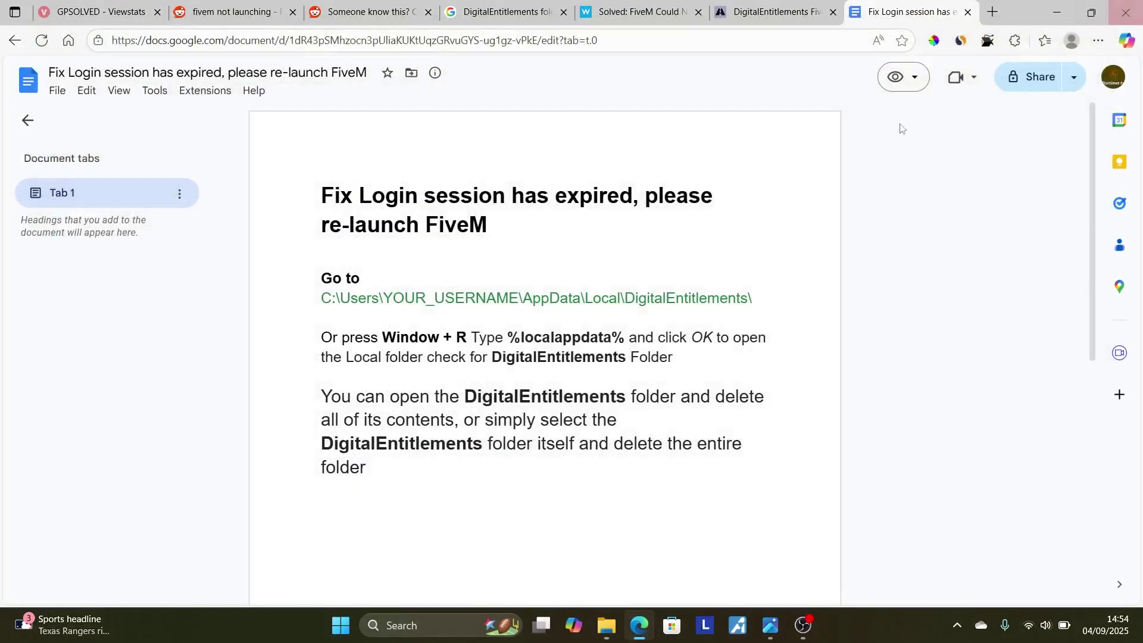